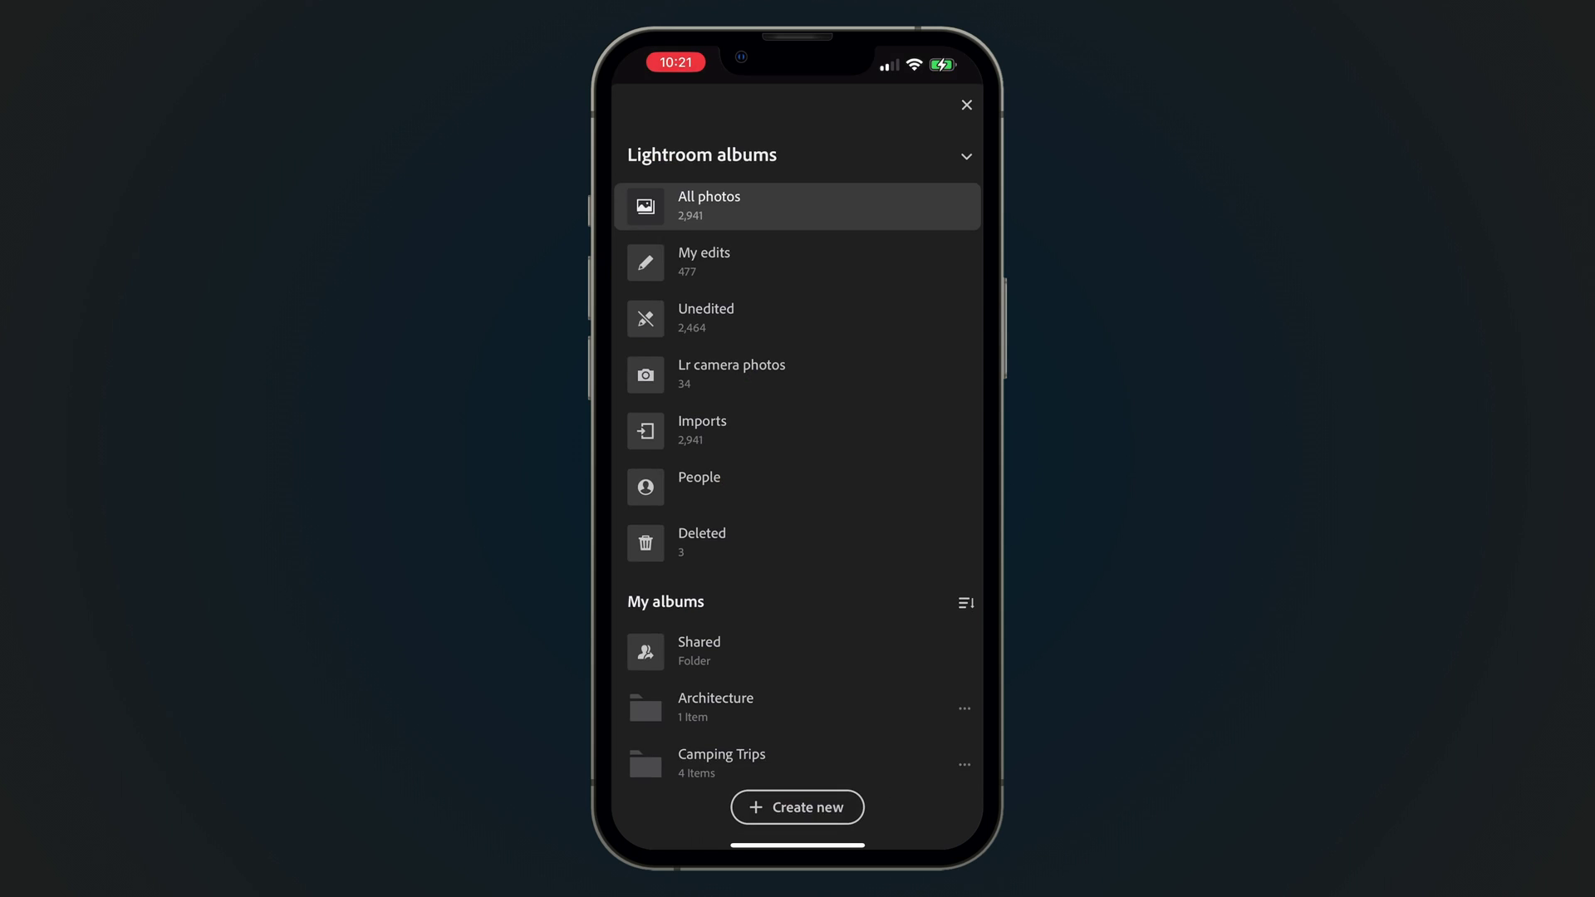
mouse_move(888, 521)
left_mouse_down()
mouse_move(887, 315)
mouse_move(884, 556)
left_mouse_up()
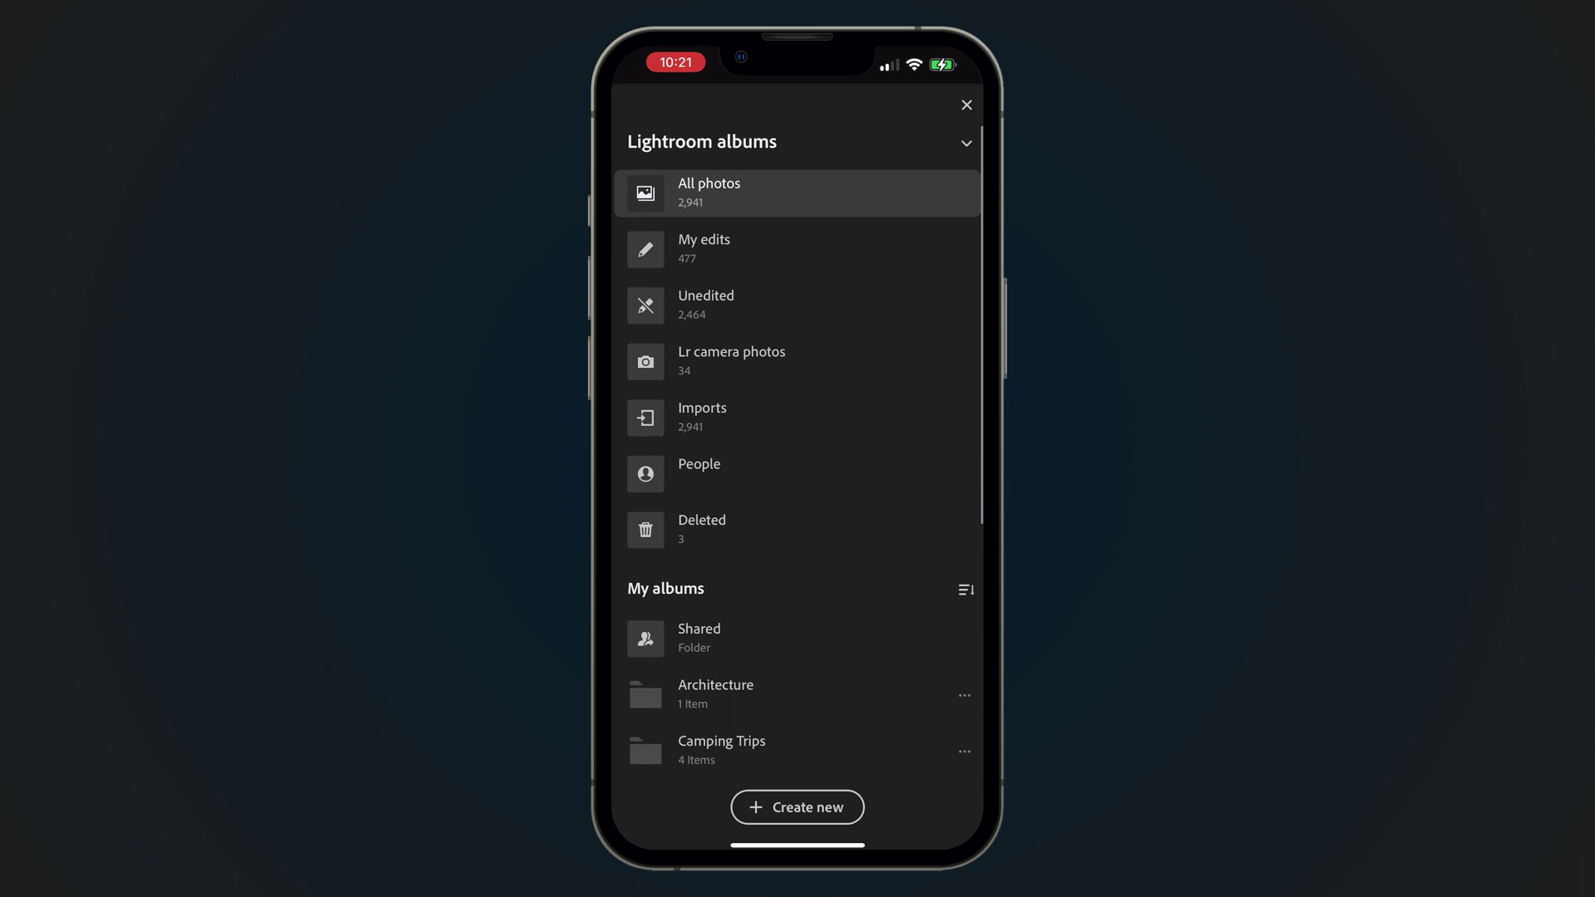
left_click_drag(843, 617, 880, 353)
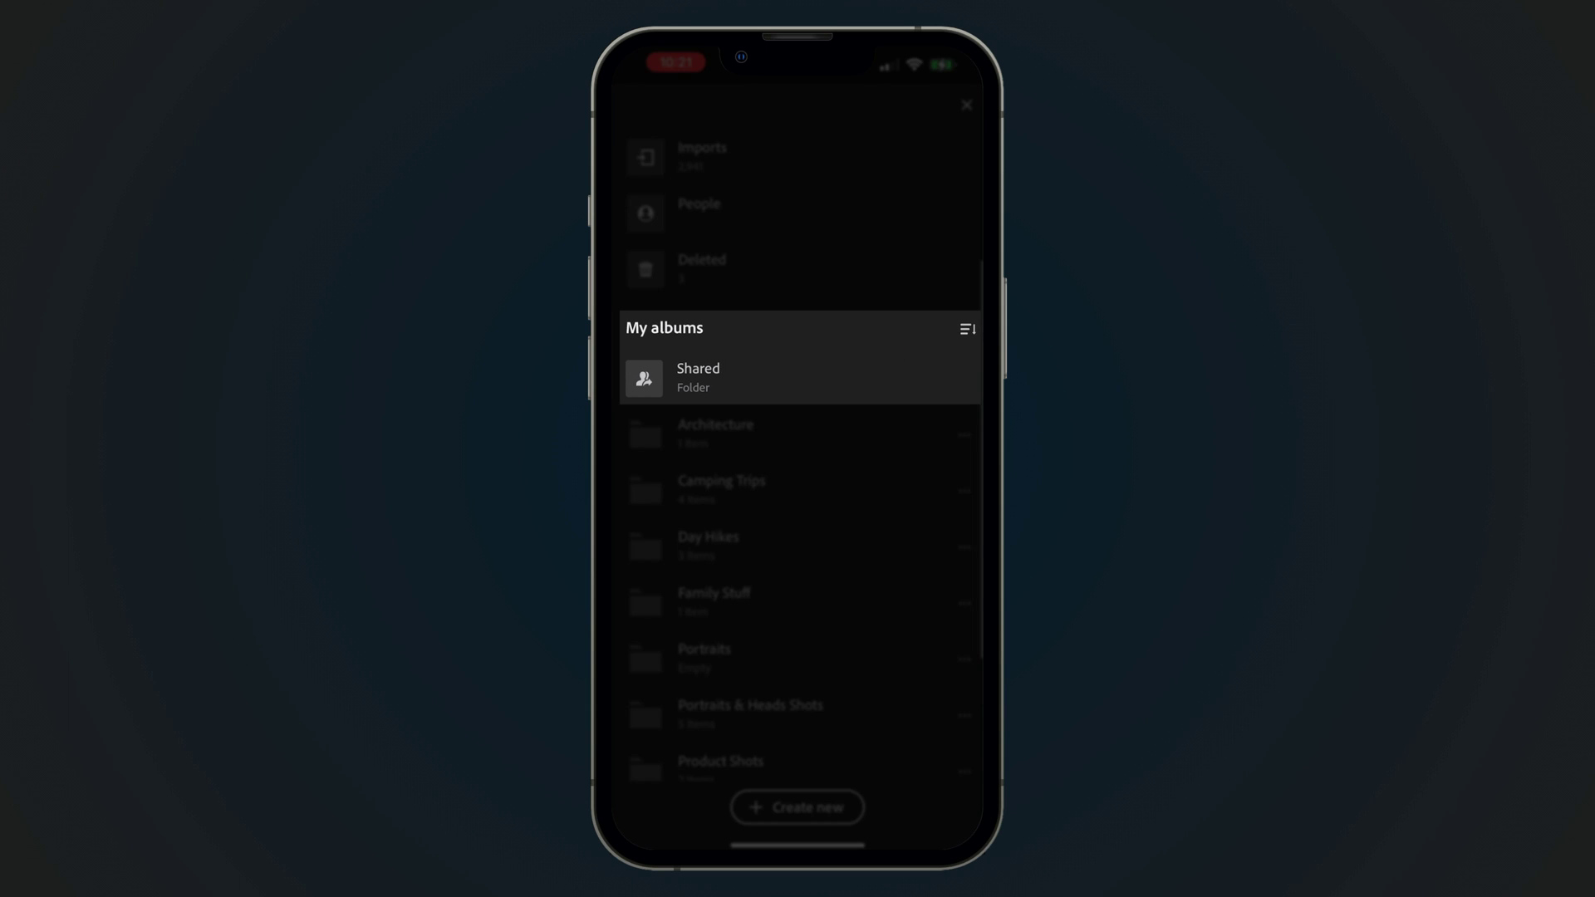
Step: Peek inside the Shared albums folder, then return to the album list
left_click(747, 377)
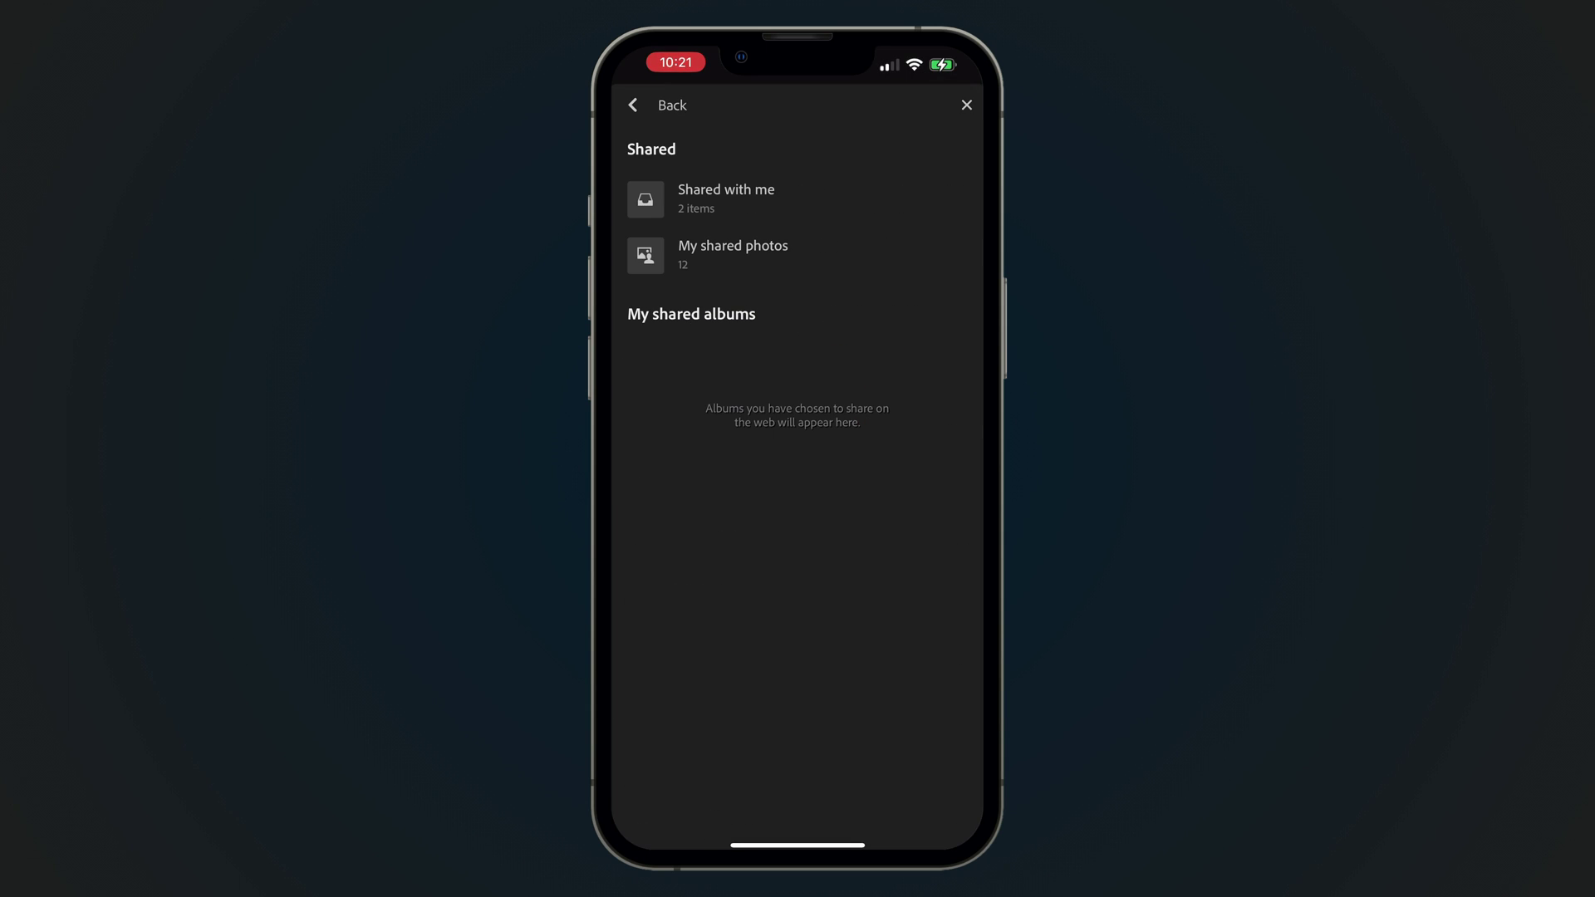
left_click(636, 102)
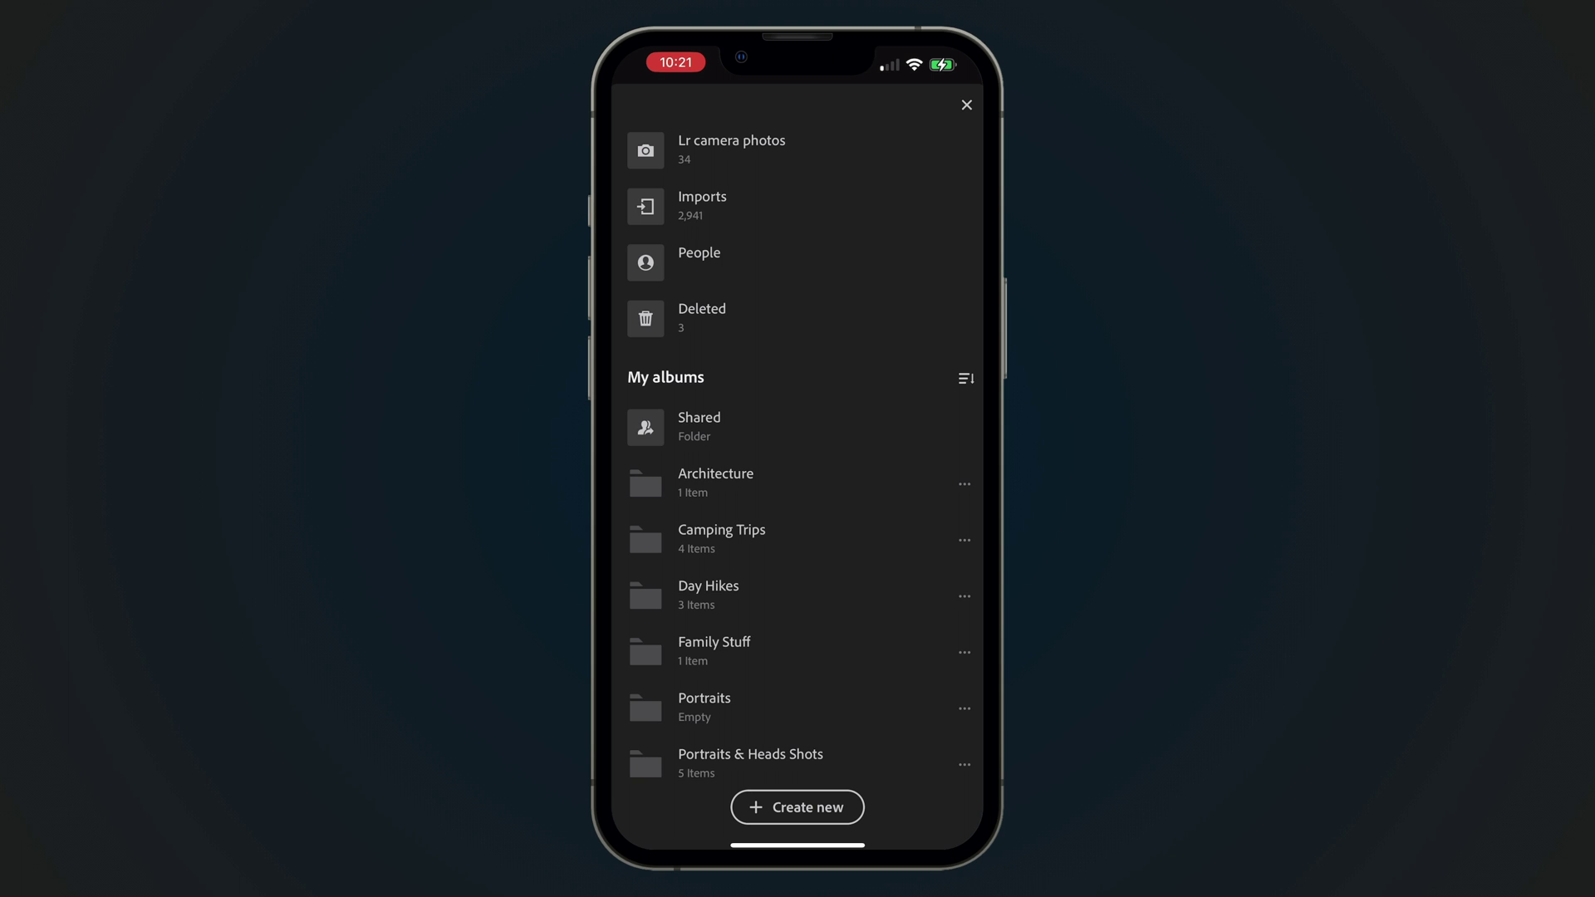
left_click_drag(819, 442, 819, 634)
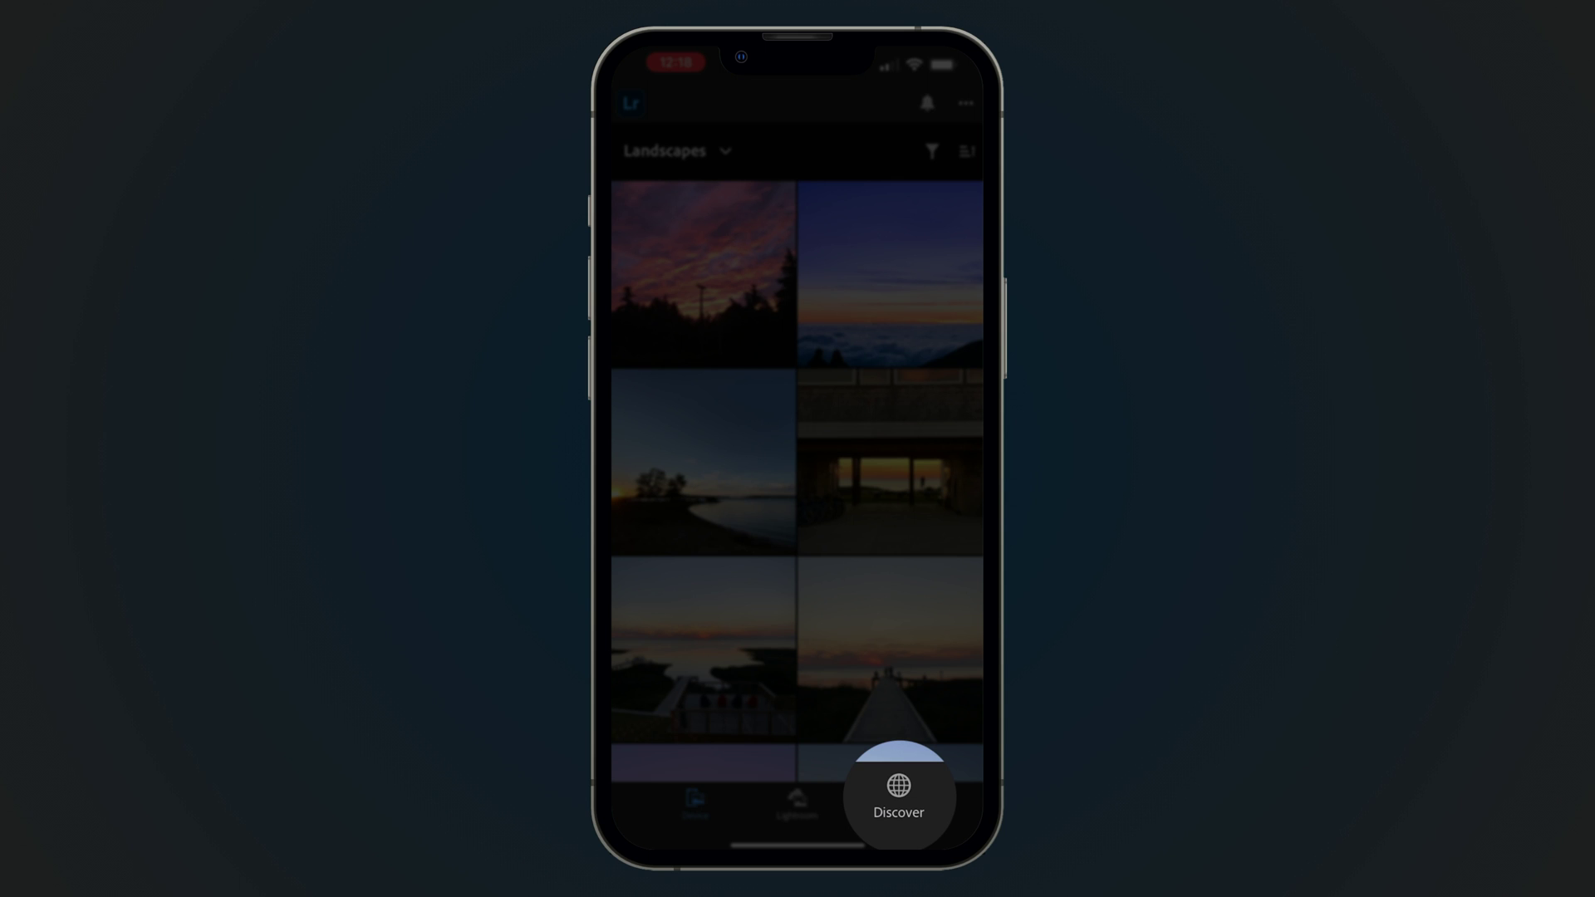
Step: Scroll the Remix feed through Following, Just remixed and All remixable edits
left_click_drag(898, 612, 941, 285)
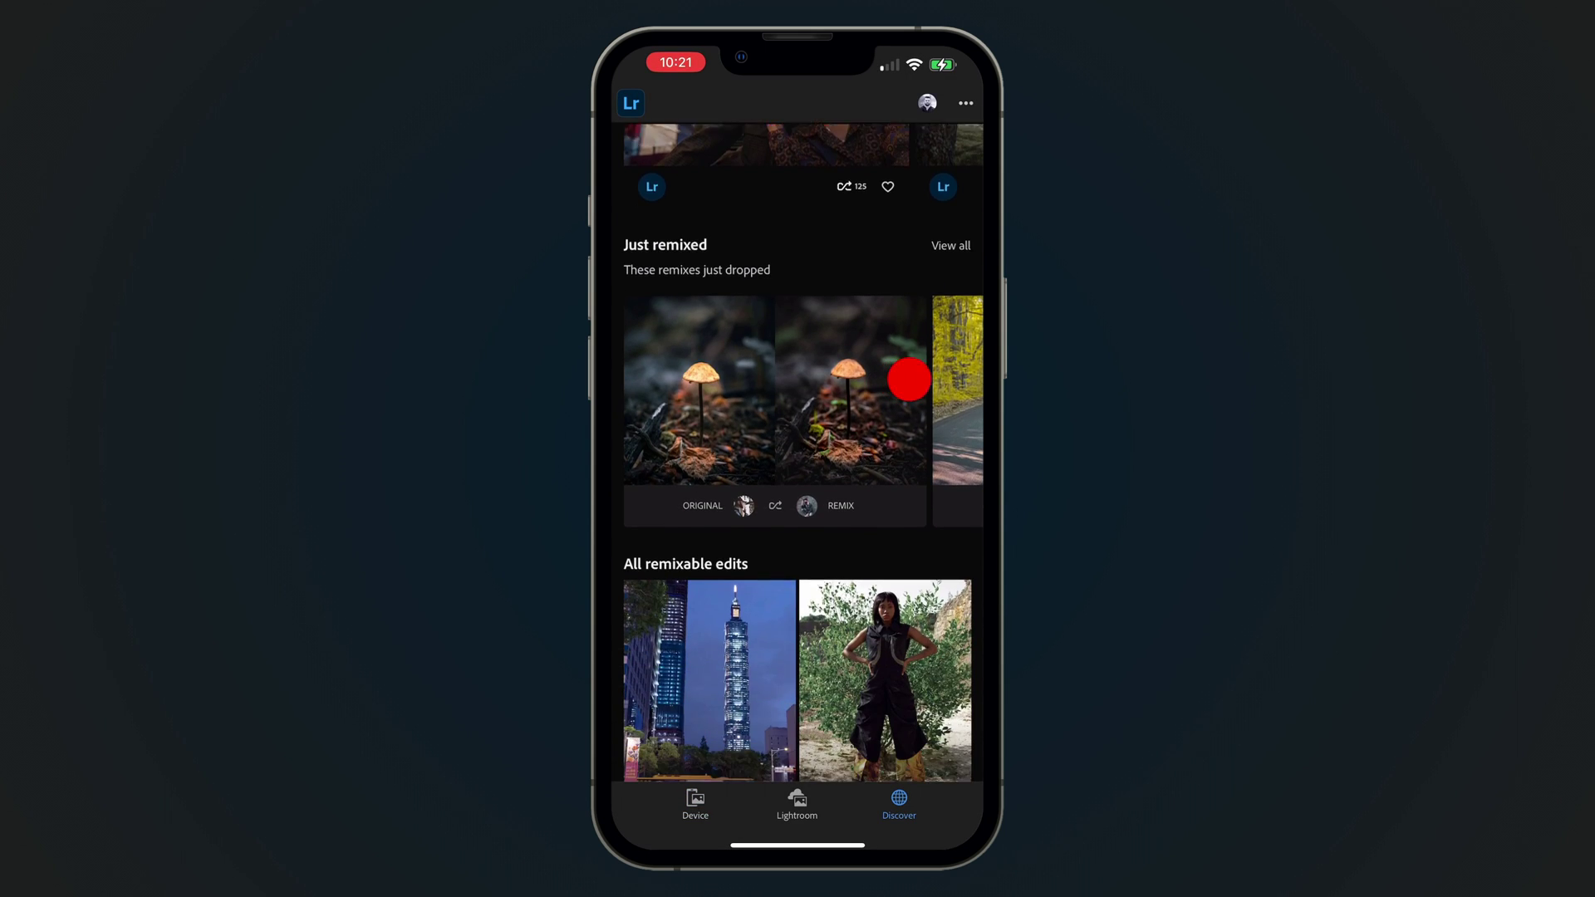
mouse_move(922, 648)
left_mouse_down()
mouse_move(943, 319)
mouse_move(910, 827)
left_mouse_up()
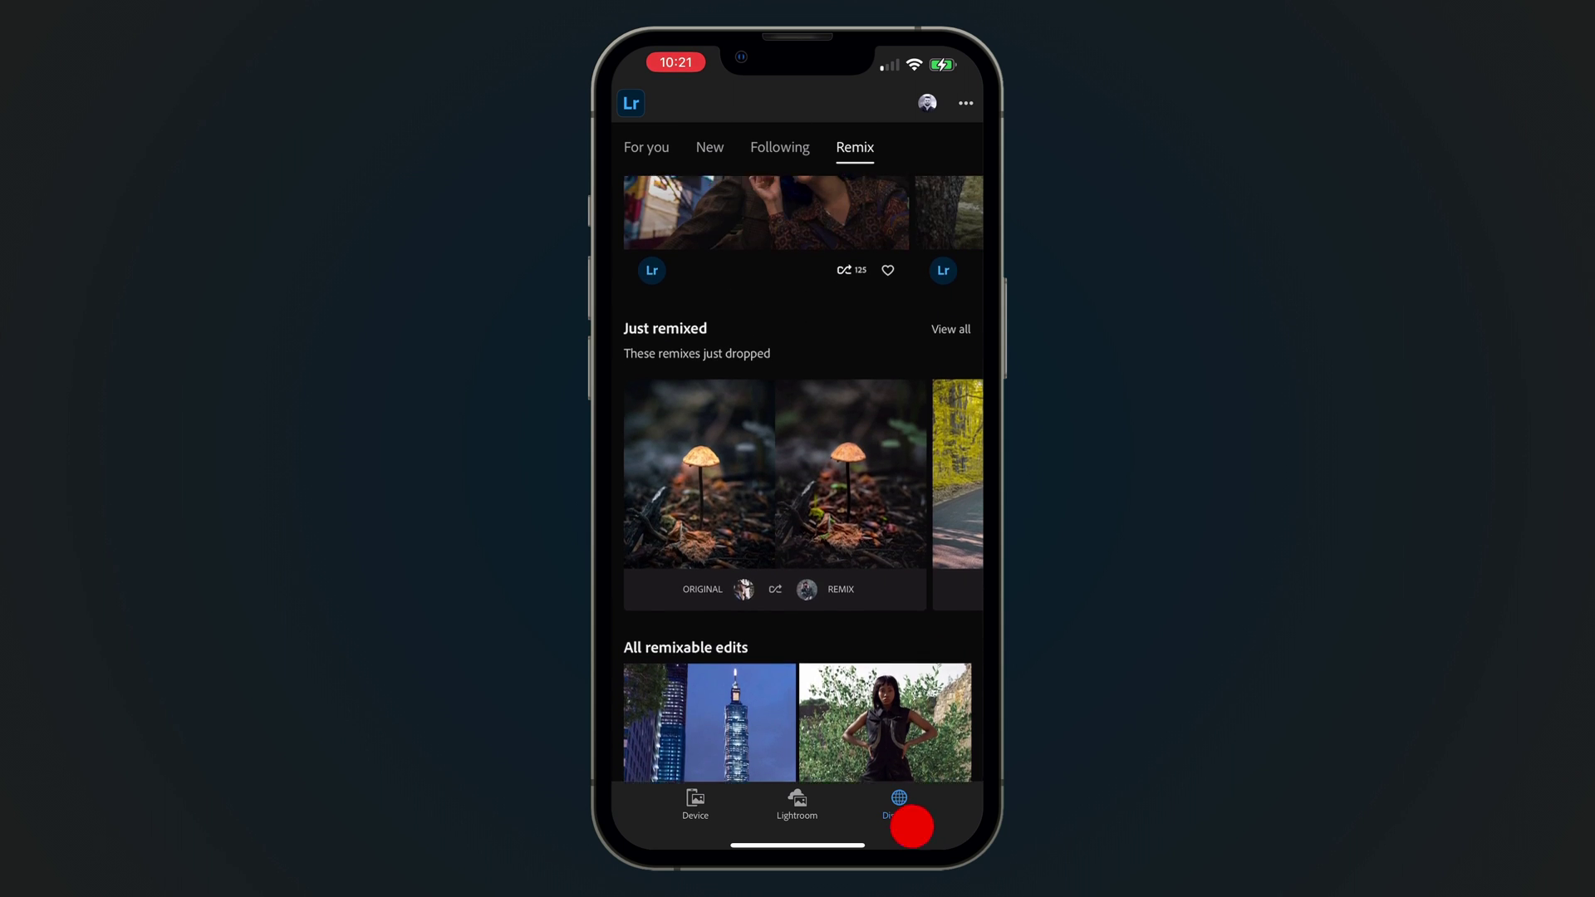
left_click_drag(902, 580, 900, 687)
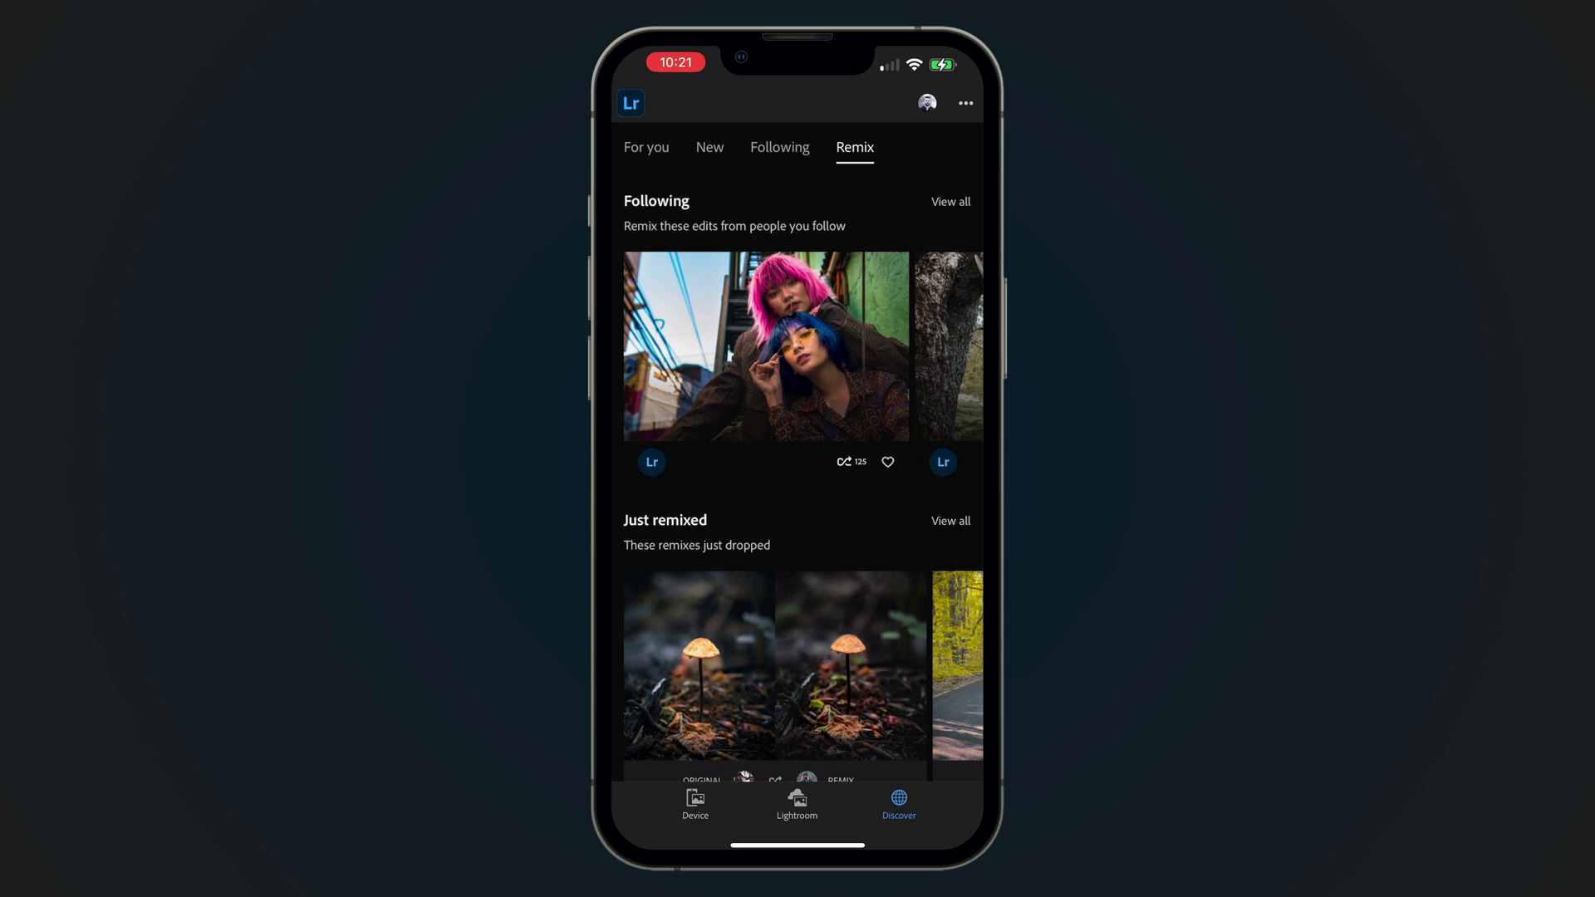